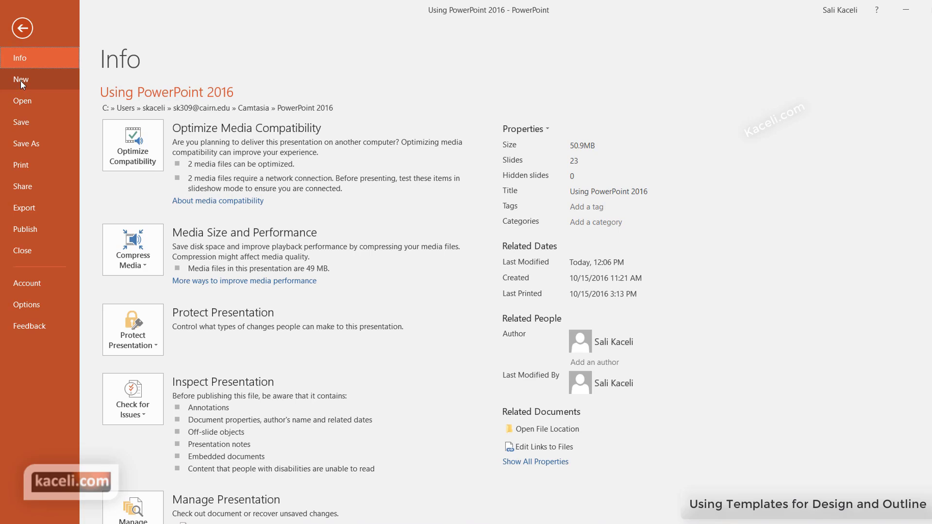
Open the template gallery for a new presentation and look over the built-in designs
left_click(20, 80)
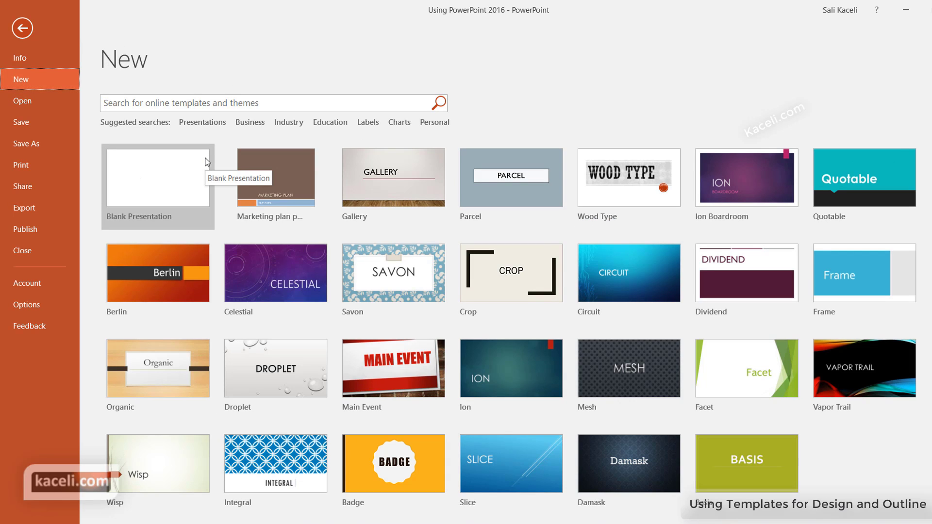
left_click(23, 28)
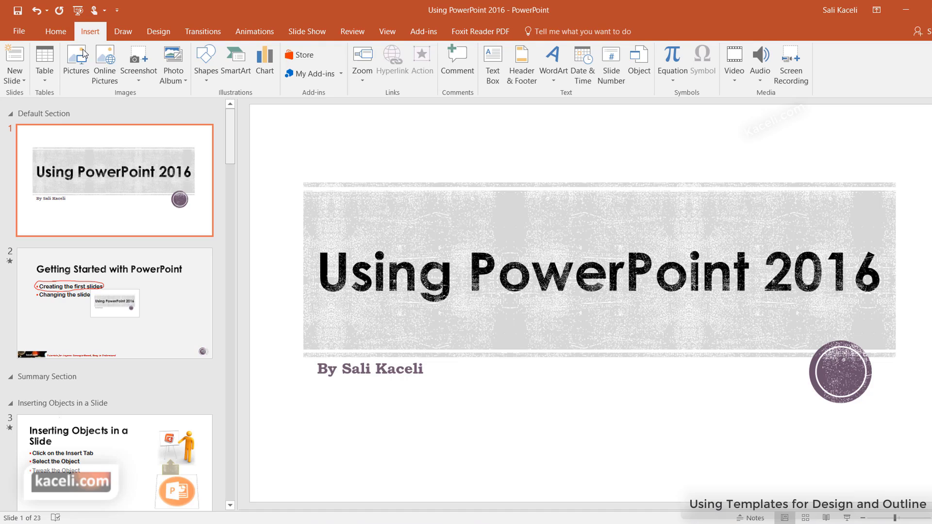
left_click(20, 31)
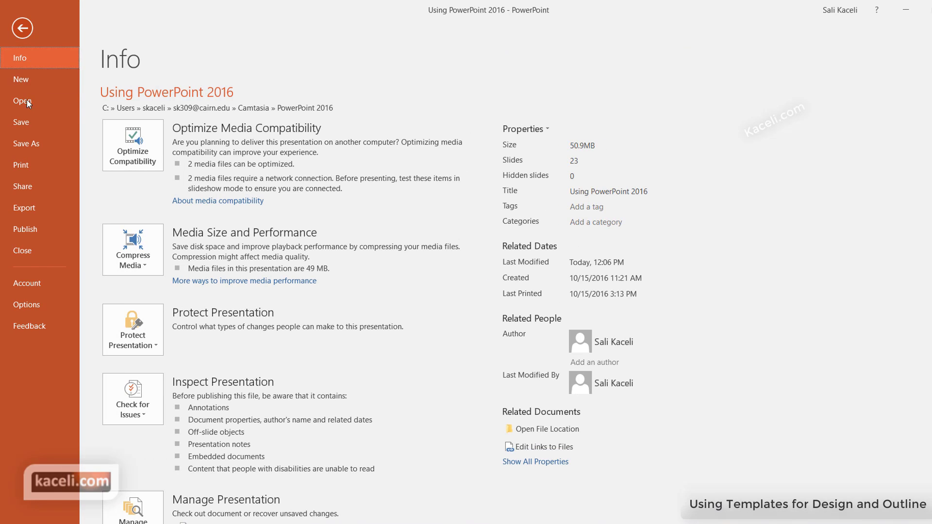
left_click(26, 79)
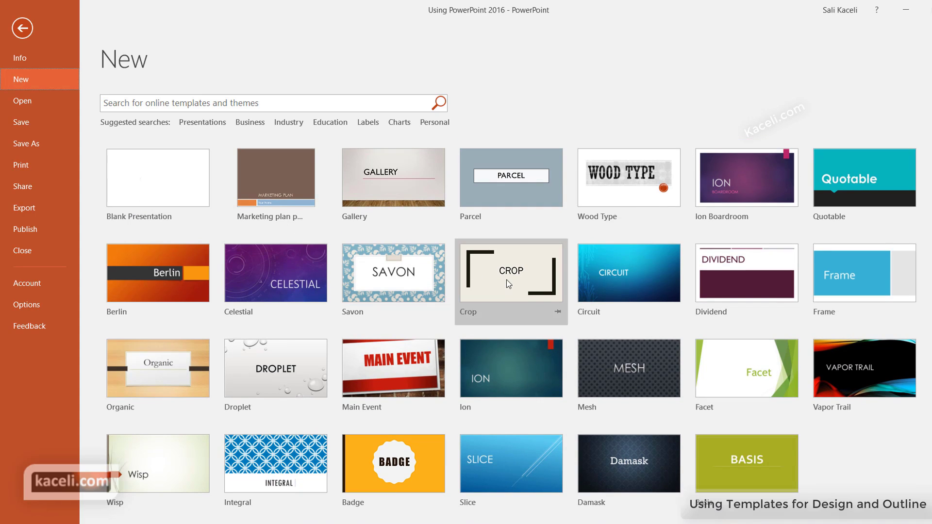
scroll(454, 328, "down", 1)
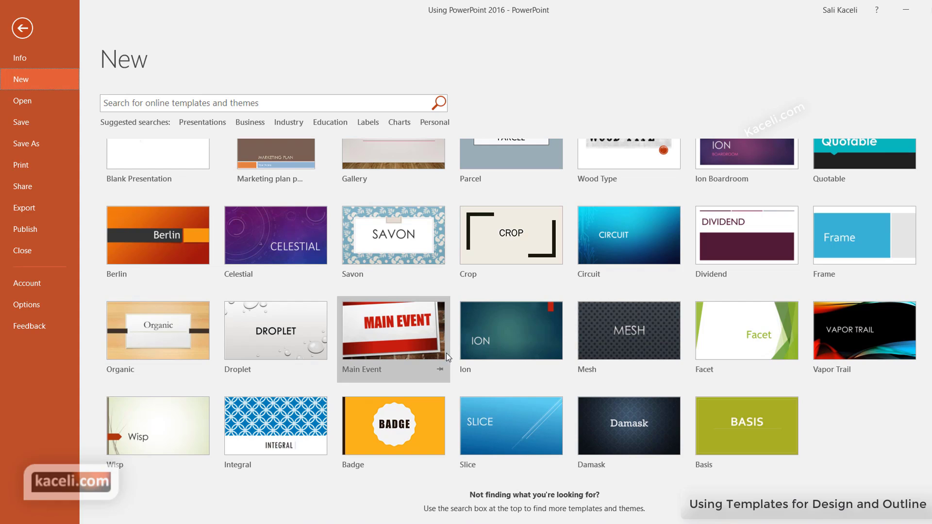
scroll(499, 384, "up", 1)
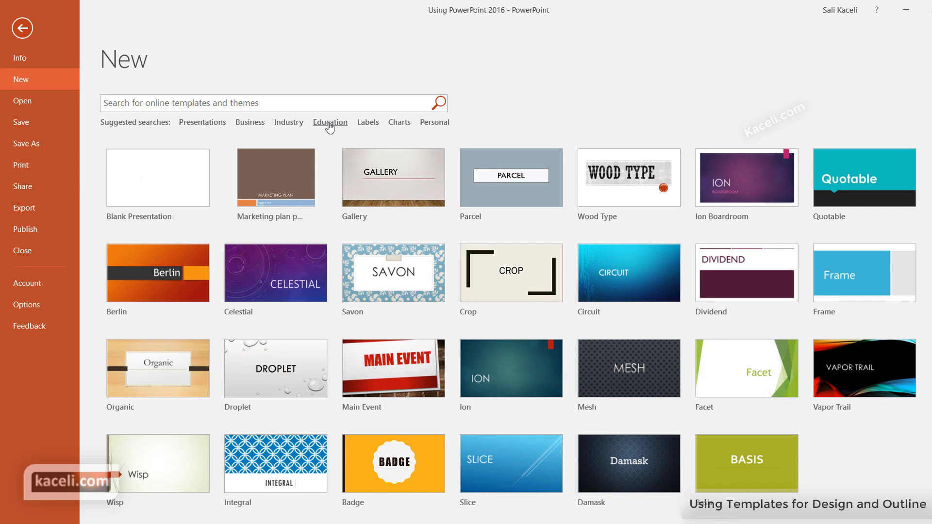
Create a presentation from the Certificate of Scholarship (formal blue border) template in the Education category
left_click(329, 124)
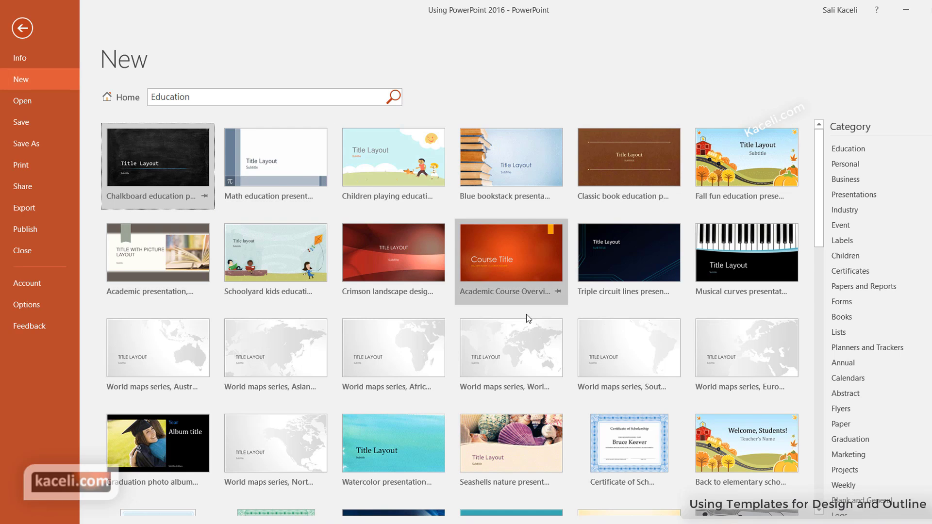
left_click(618, 444)
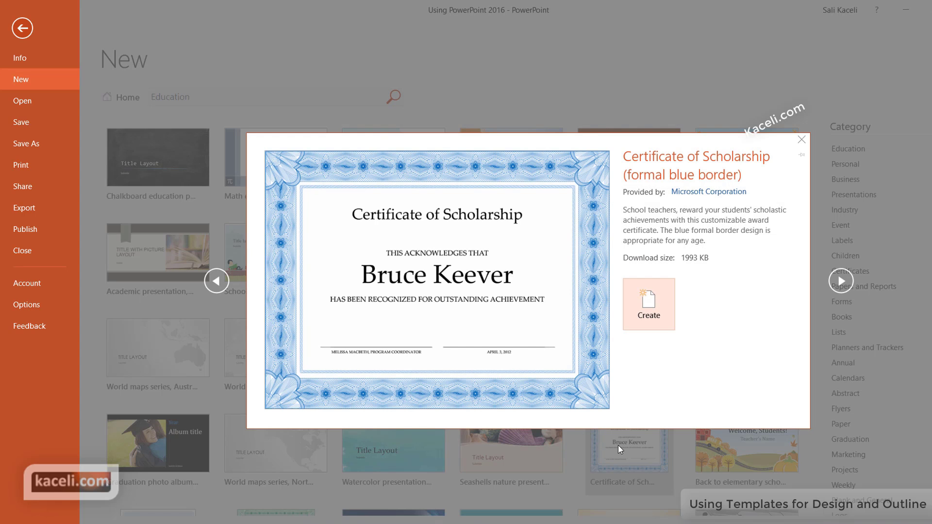
left_click(656, 310)
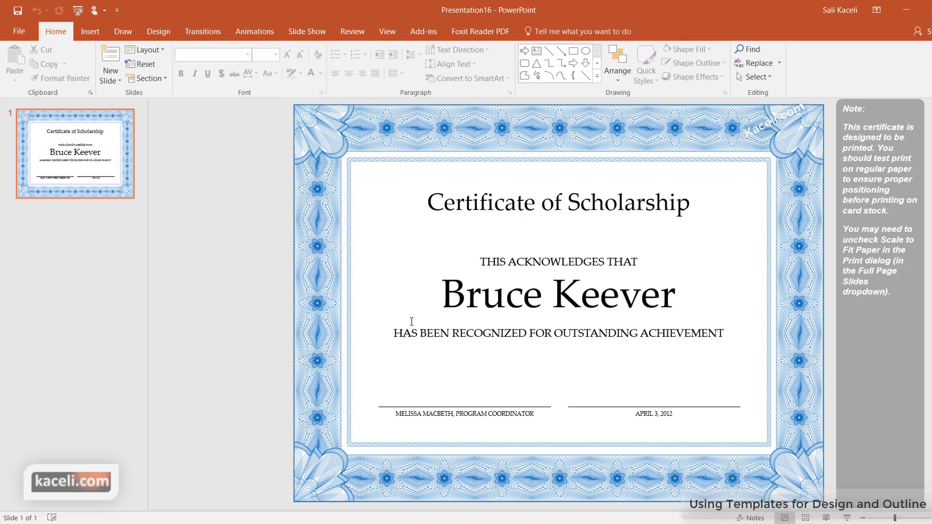
Check that the recipient's name on the certificate is editable by selecting its last word and placing the text cursor in it
left_click(515, 299)
double_click(580, 298)
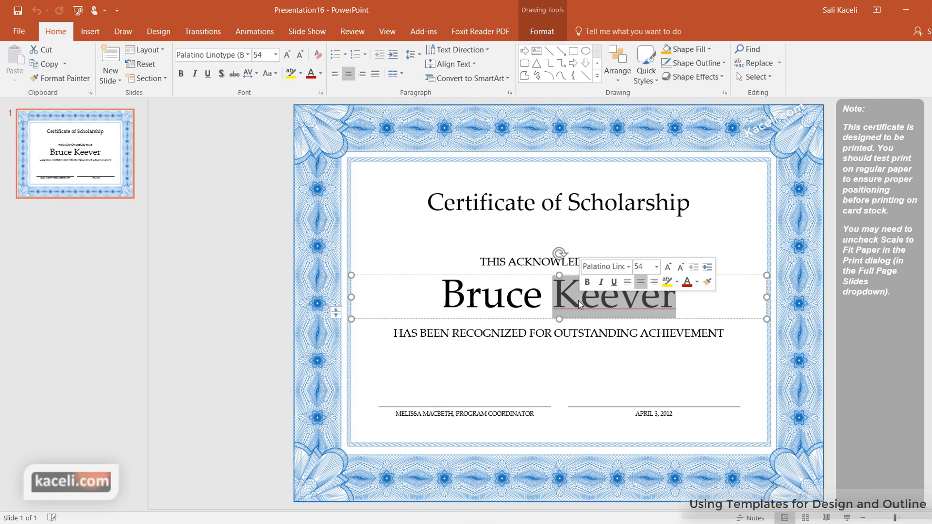
left_click(505, 301)
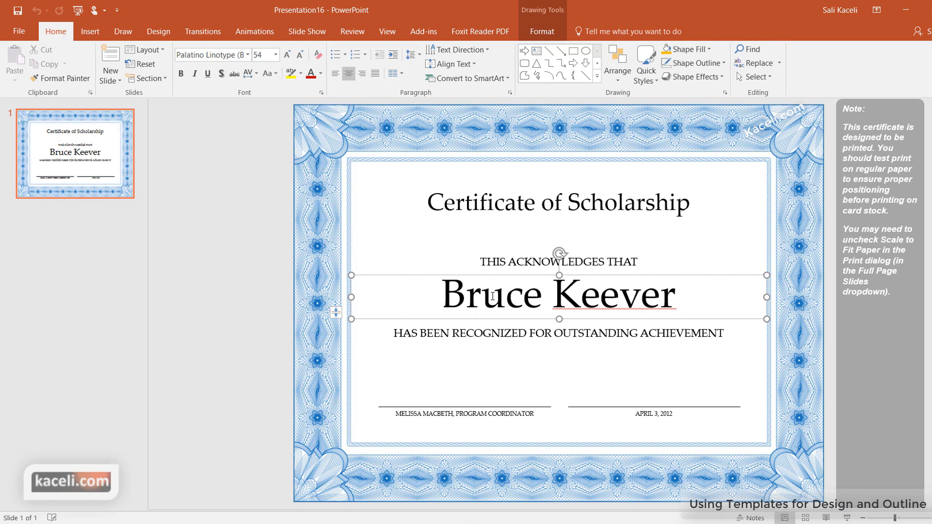
Create another presentation from the Education template "Academic presentation, pinstripe and ribbon design (widescreen)"
left_click(18, 32)
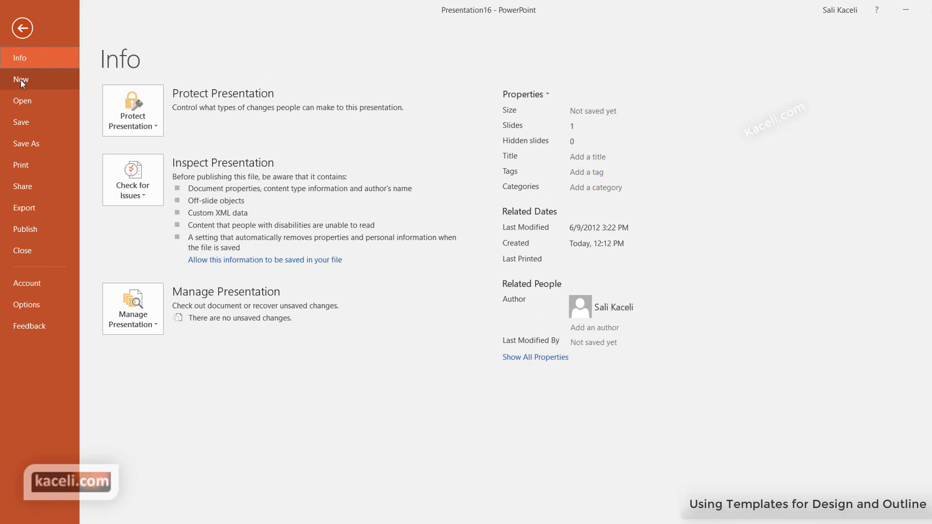
left_click(20, 80)
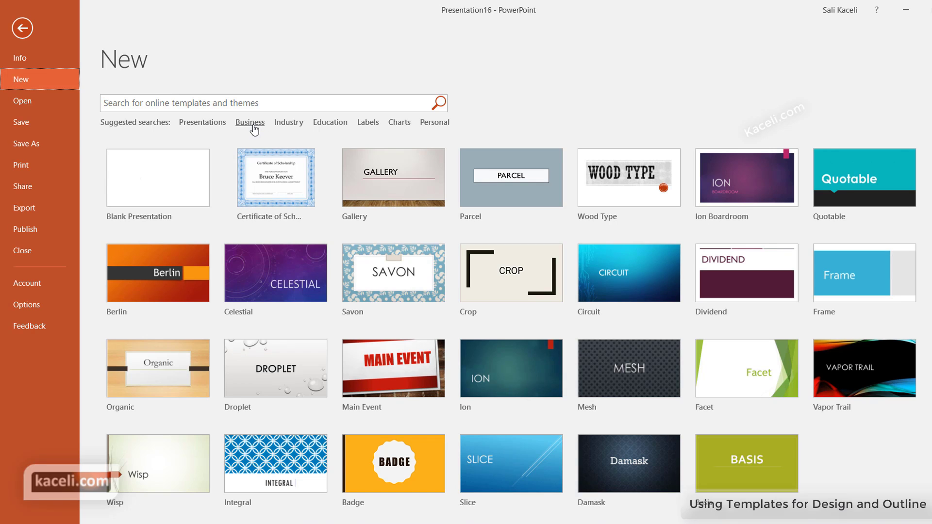
left_click(325, 123)
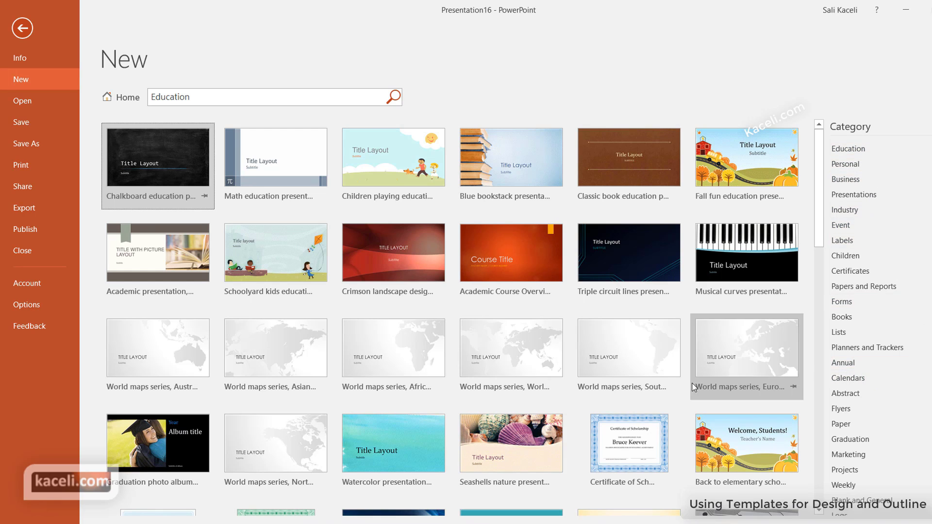
left_click(141, 252)
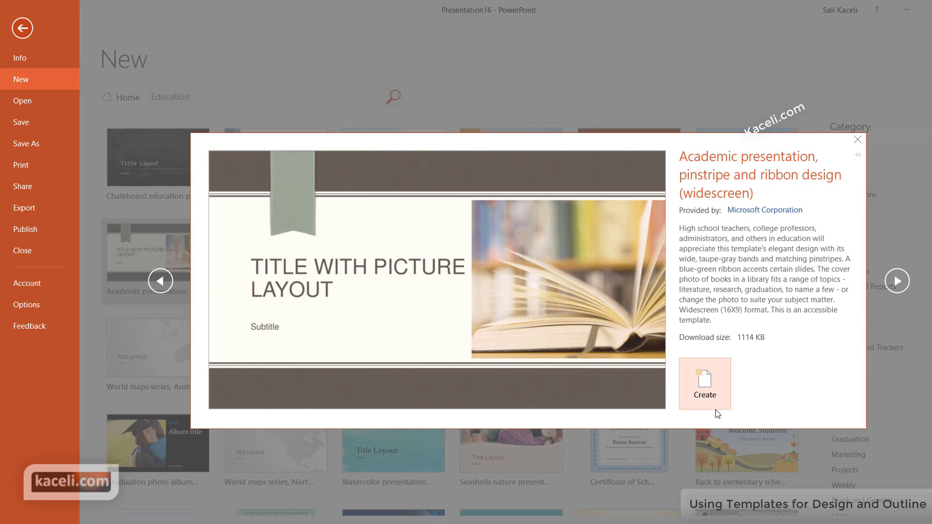
left_click(708, 401)
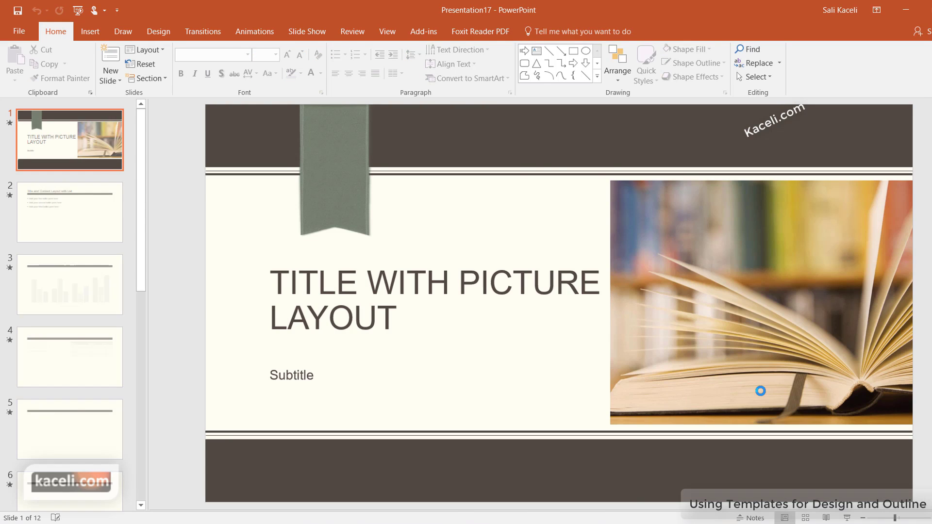
Look through the academic template's sample slides, including the SmartArt, picture with caption and section title layouts, and return to the title slide
left_click(79, 436)
scroll(79, 436, "down", 1)
left_click(68, 453)
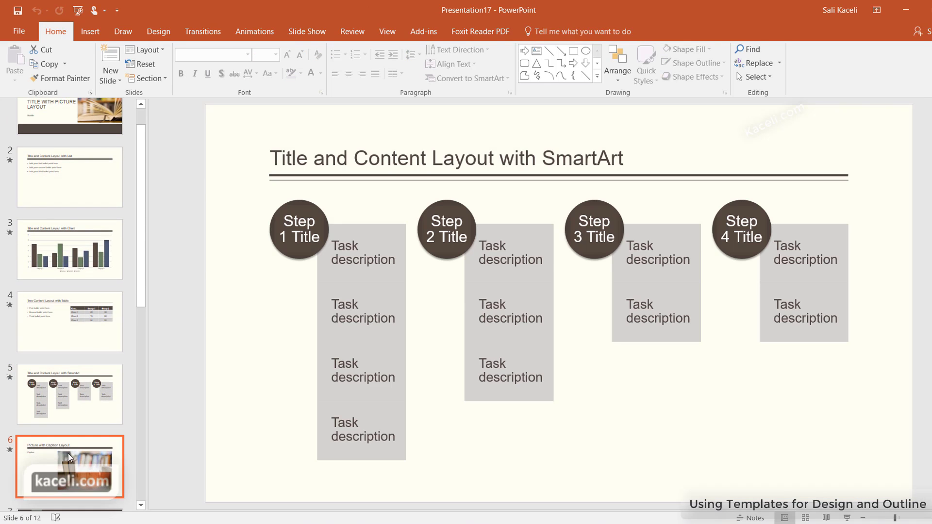
scroll(104, 389, "down", 3)
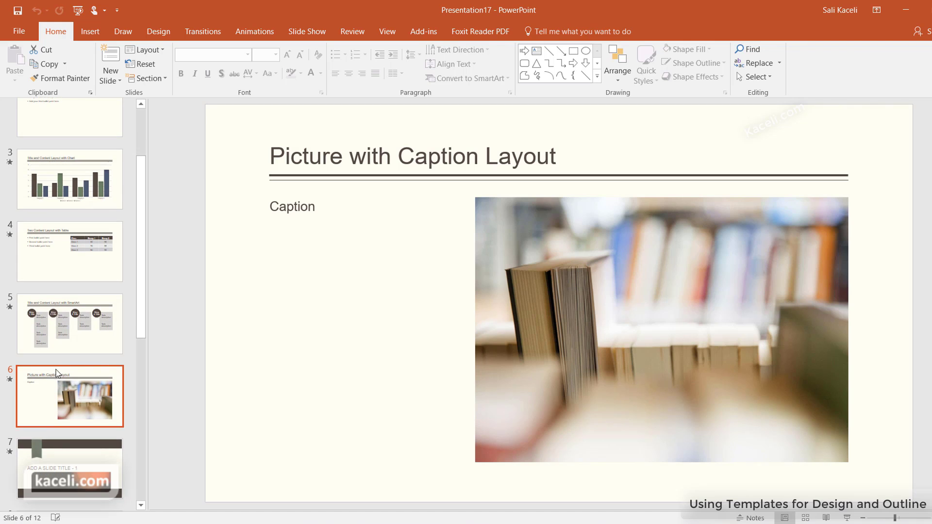
scroll(66, 404, "down", 1)
left_click(67, 430)
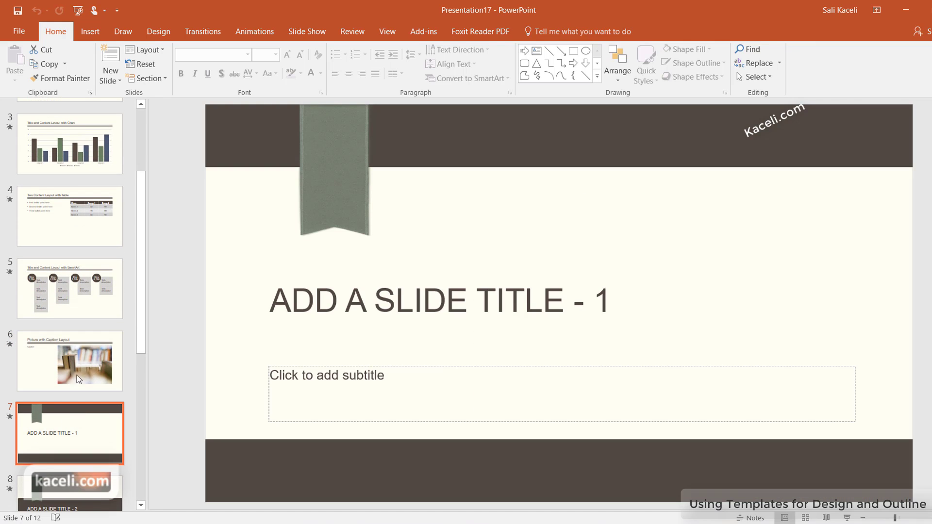
scroll(70, 348, "down", 1)
scroll(70, 347, "down", 1)
left_click(63, 430)
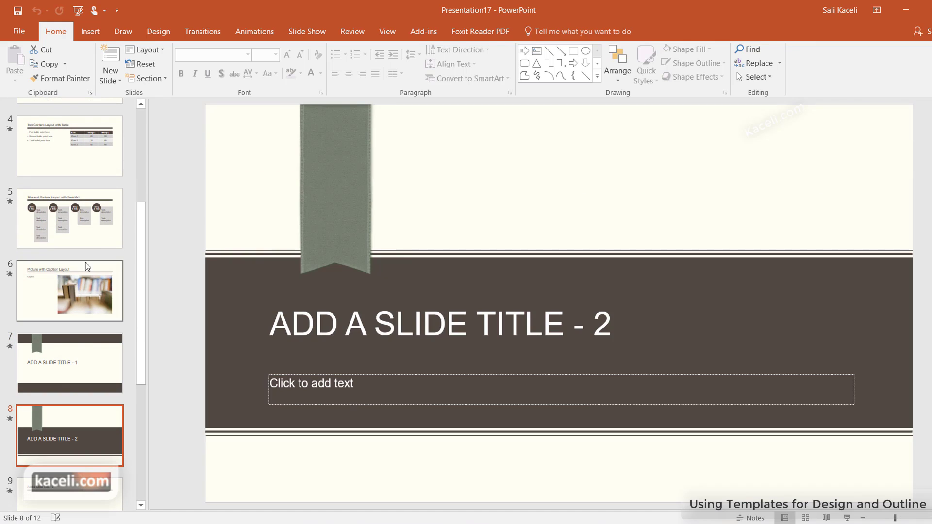
left_click(89, 222)
scroll(63, 185, "up", 9)
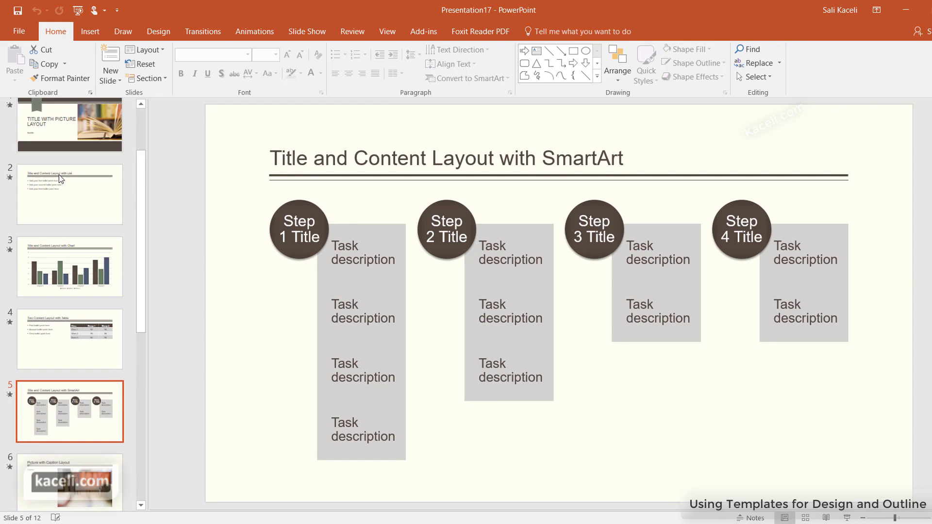
left_click(61, 148)
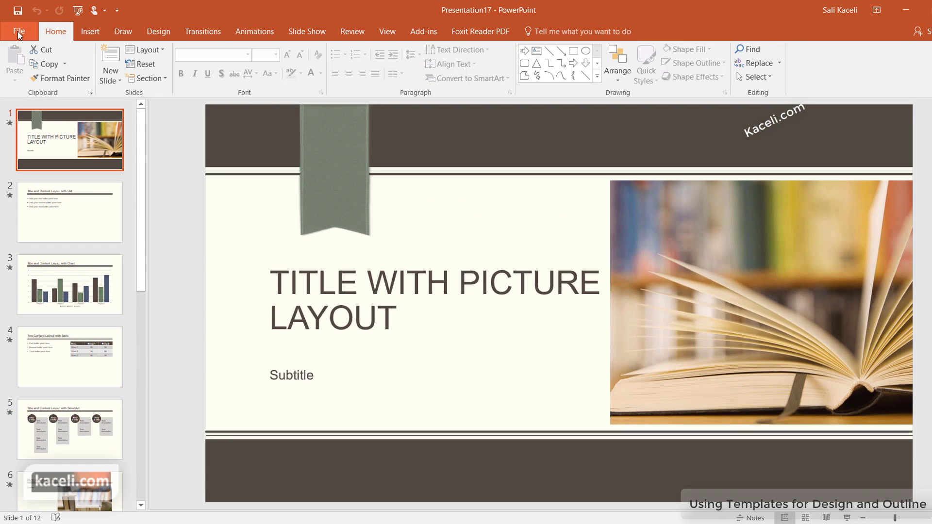
Create another presentation from the "Business strategy presentation" template in the Business category
left_click(18, 31)
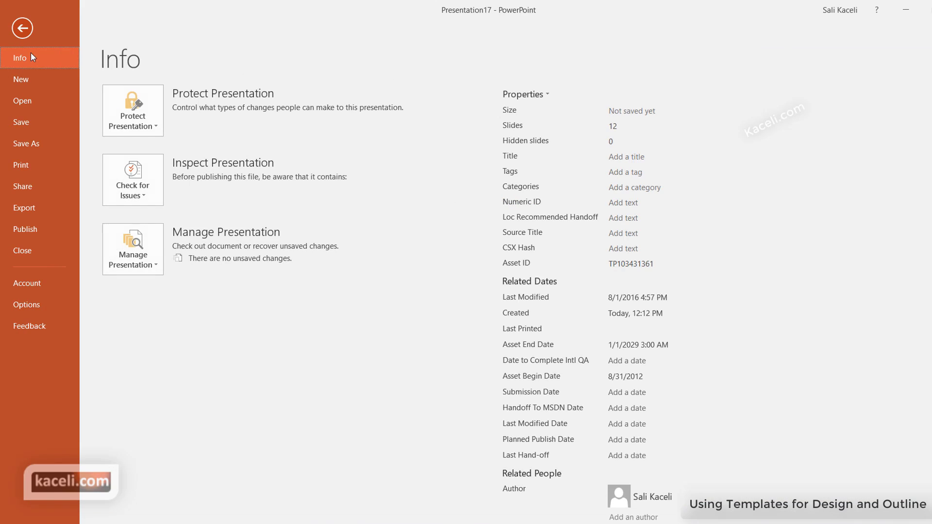
left_click(29, 86)
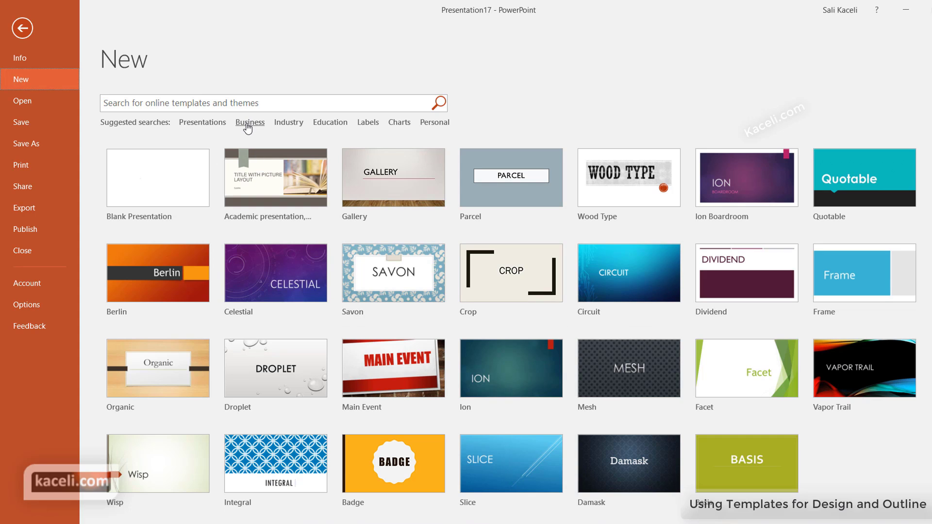
left_click(248, 126)
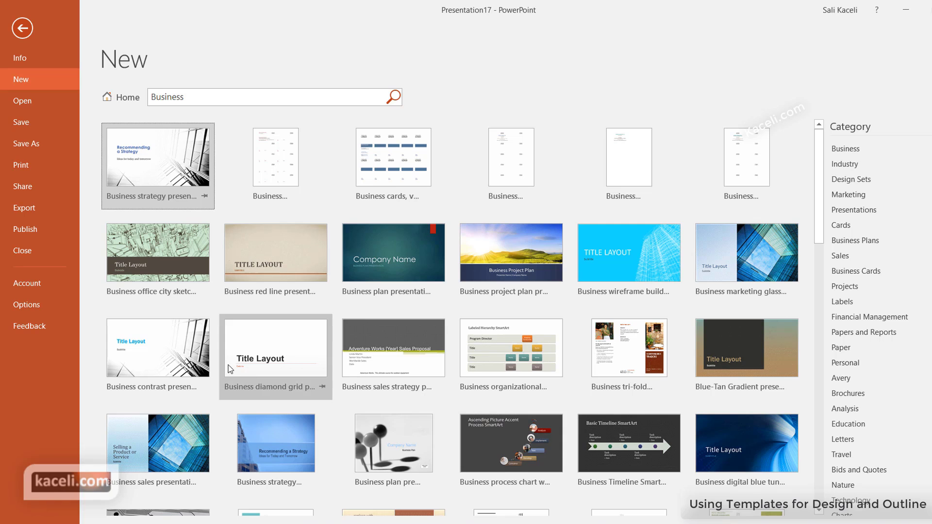
left_click(156, 157)
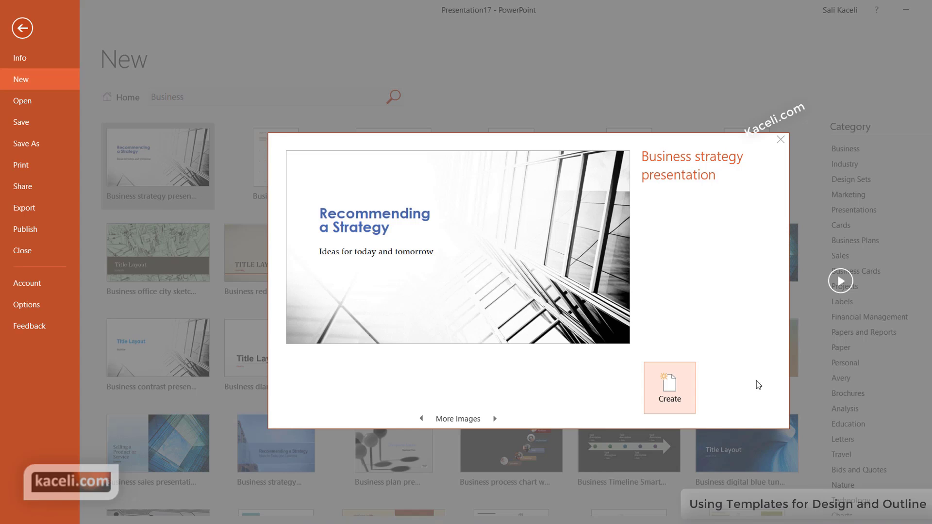
left_click(676, 395)
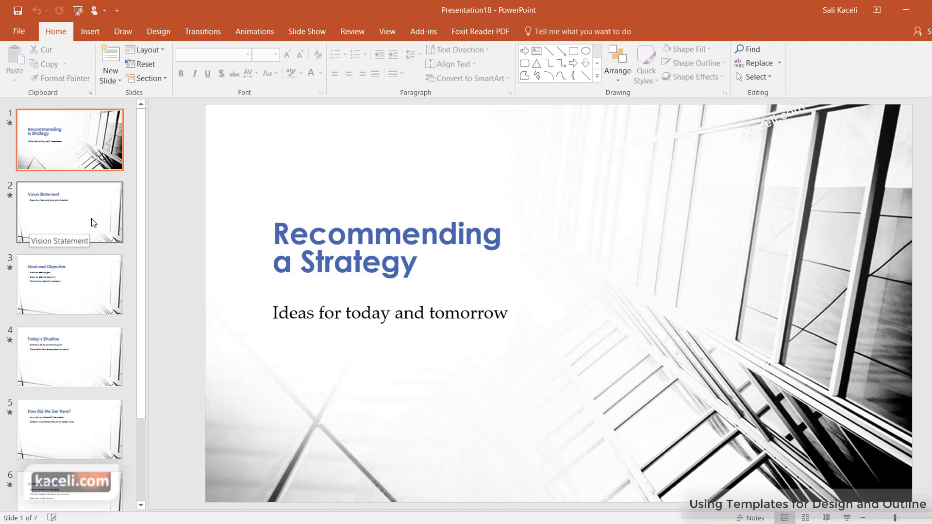
Review the suggested outline of the business strategy presentation slide by slide, from Vision Statement through Recommendation
left_click(74, 214)
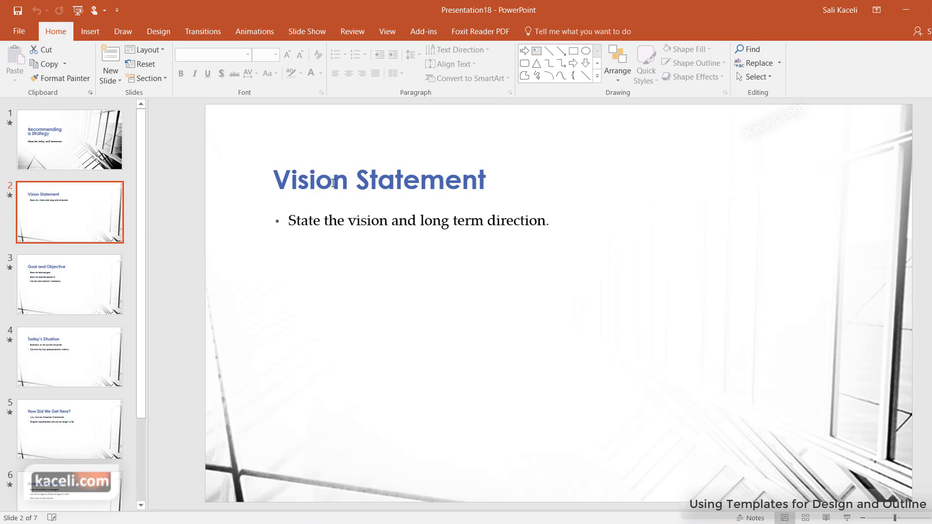
left_click(92, 270)
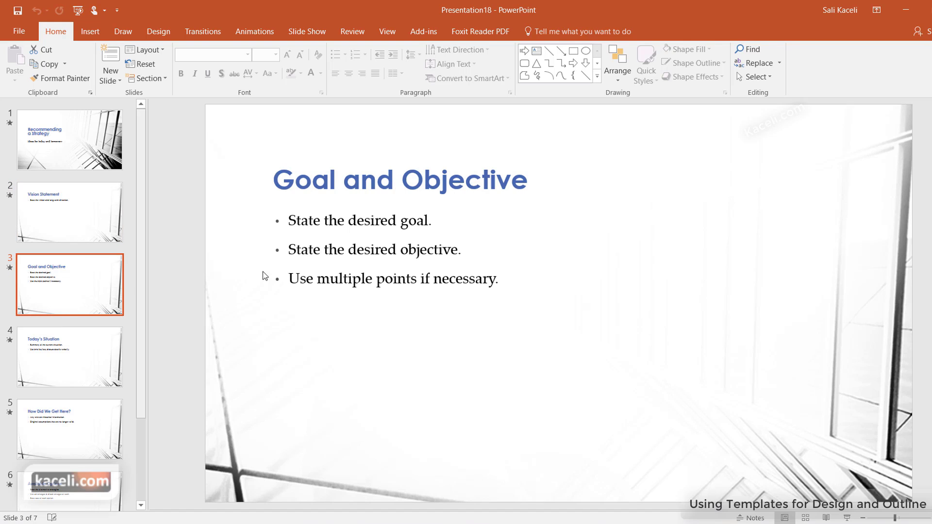
left_click(62, 360)
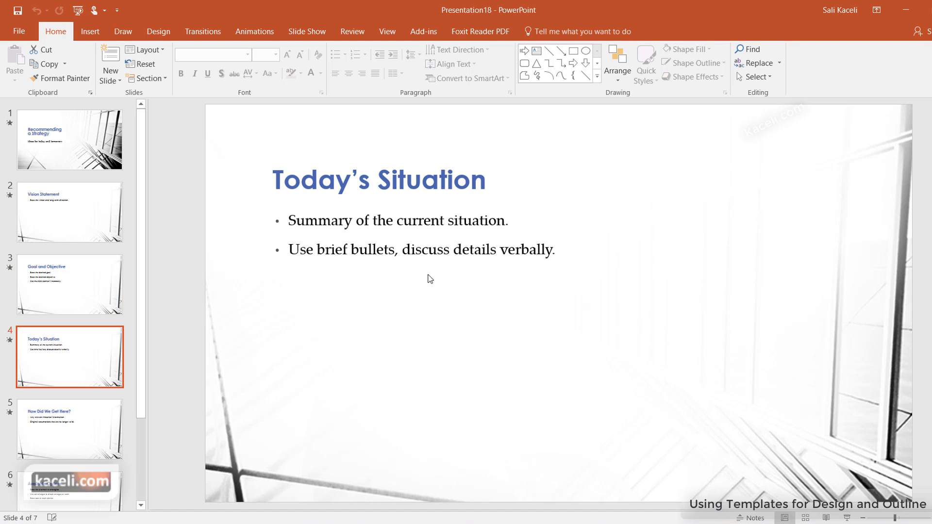
left_click(72, 417)
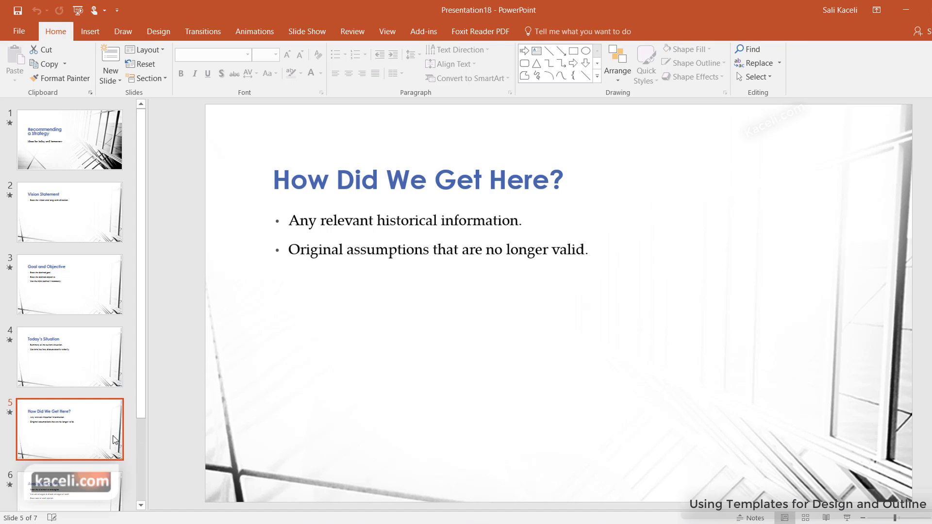
scroll(68, 446, "down", 1)
left_click(61, 441)
left_click(68, 495)
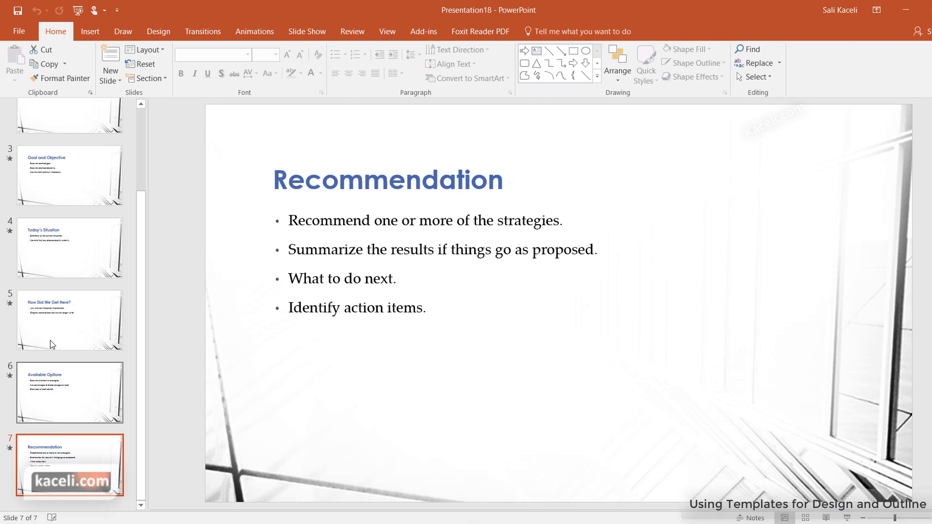
Search the online templates for a new presentation with the keyword "marketing"
left_click(19, 31)
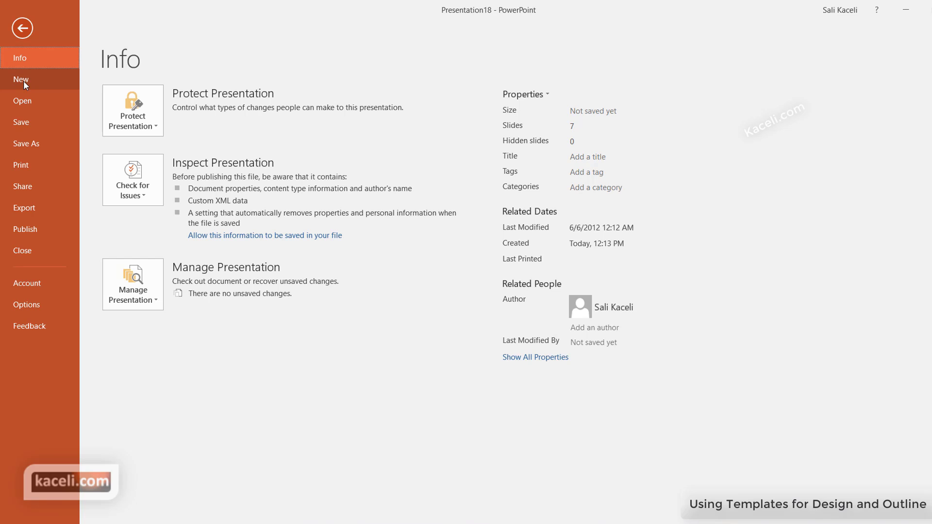
left_click(23, 80)
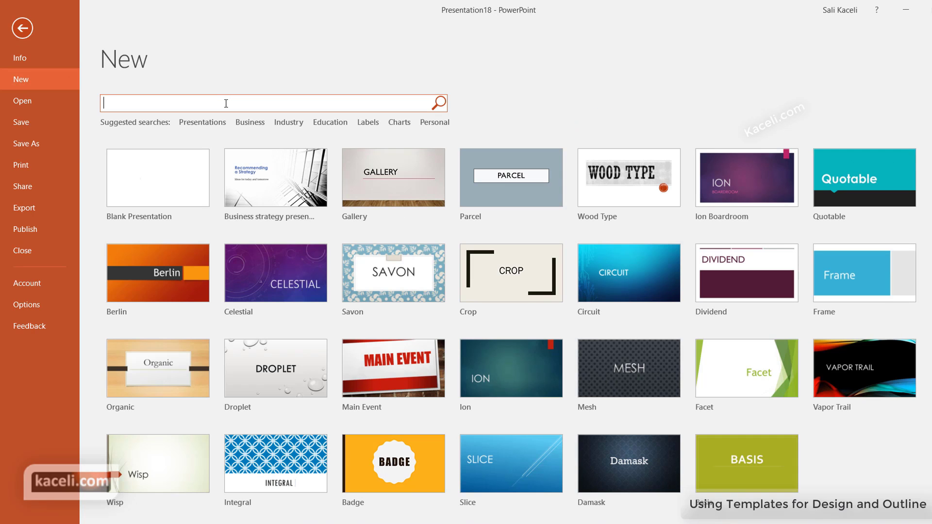
type("marketing")
key("Return")
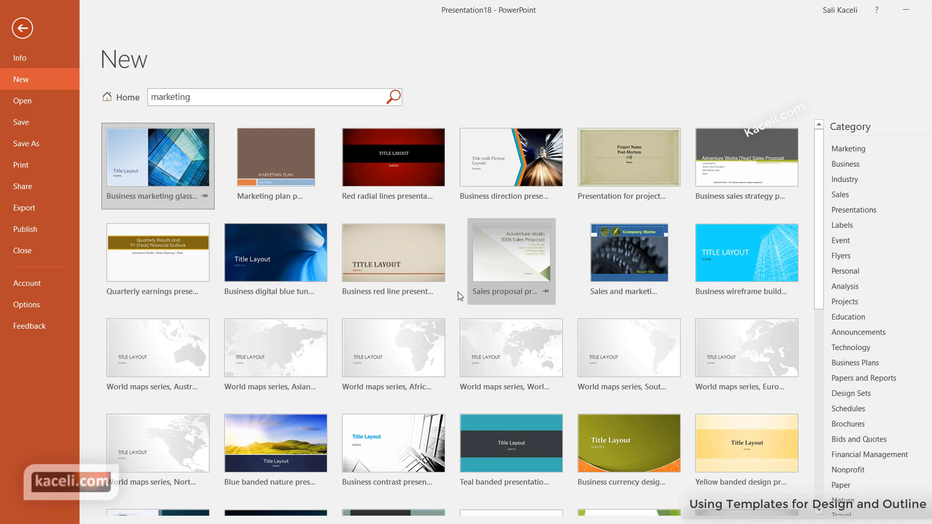
Create a presentation from the "Business marketing glass cube presentation (widescreen)" template in the marketing search results
left_click(160, 180)
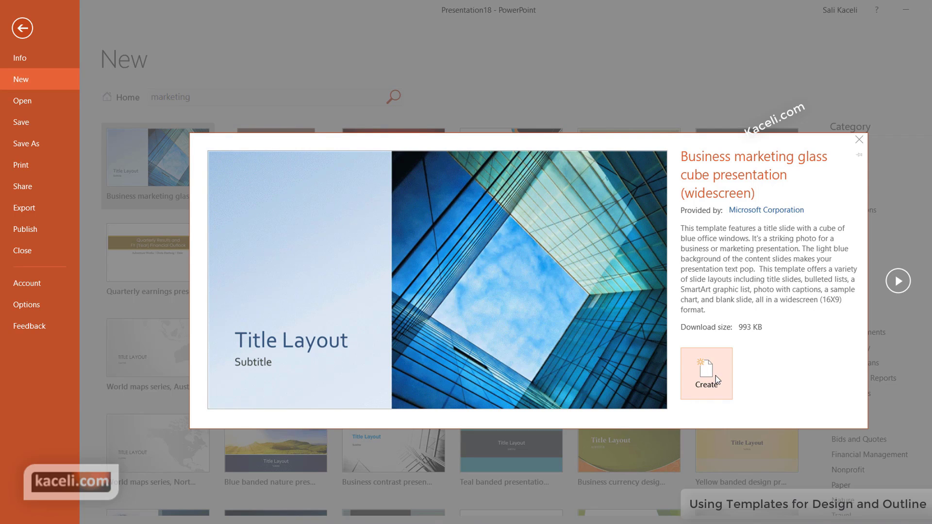
left_click(719, 380)
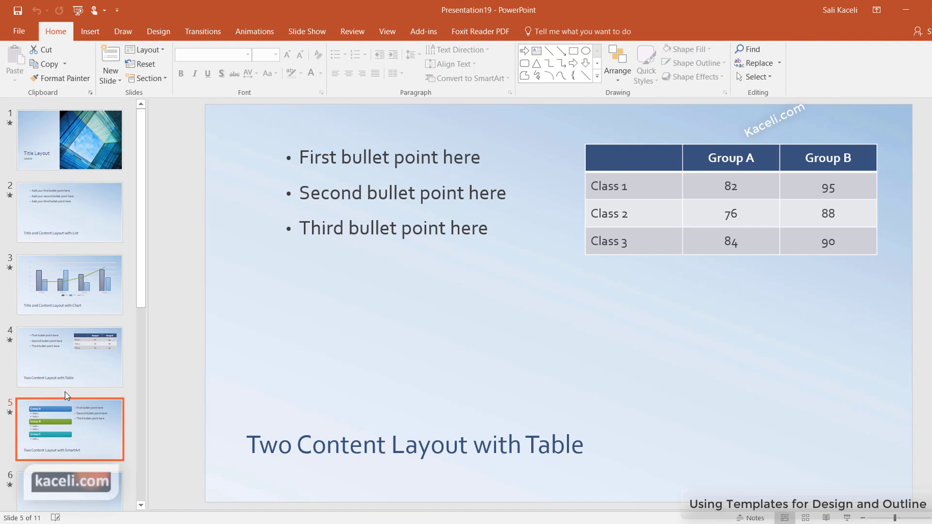
Create another presentation from the "Business sales presentation on product or service" marketing template and display its Introduction slide
left_click(19, 31)
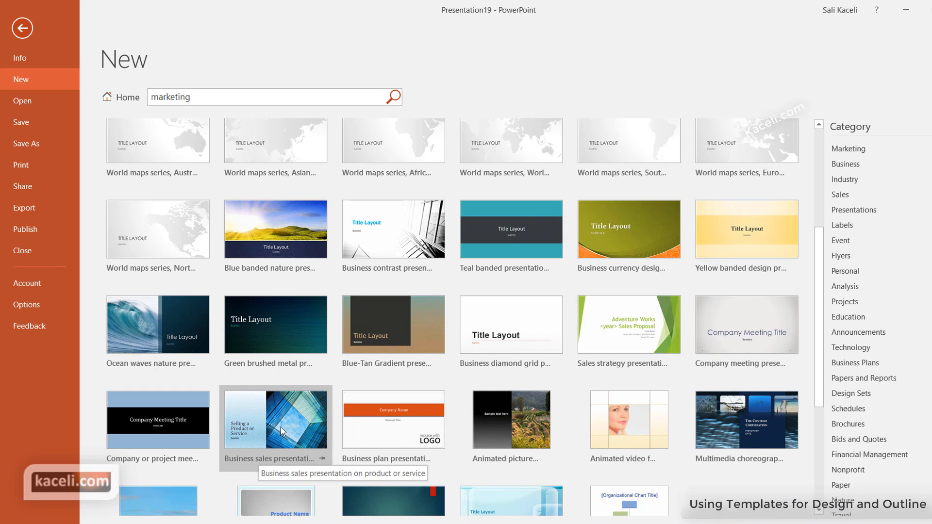
left_click(281, 427)
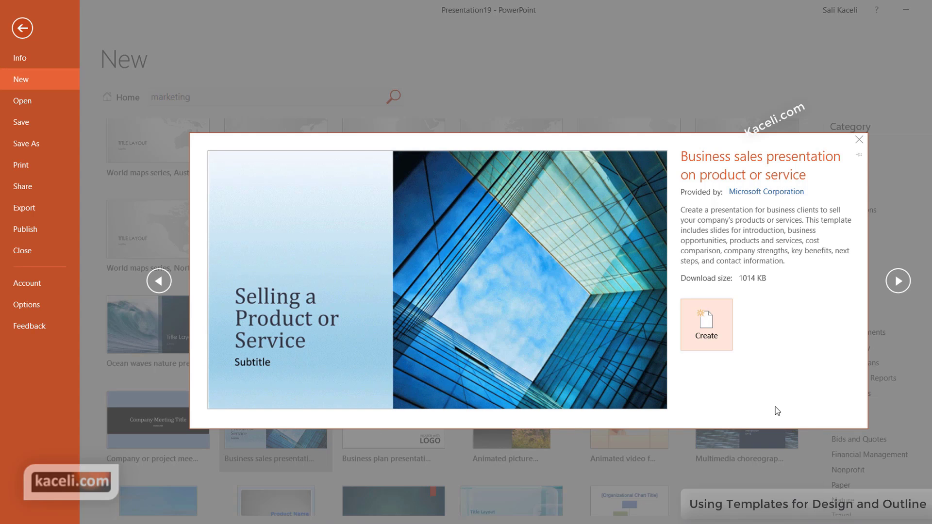
left_click(717, 334)
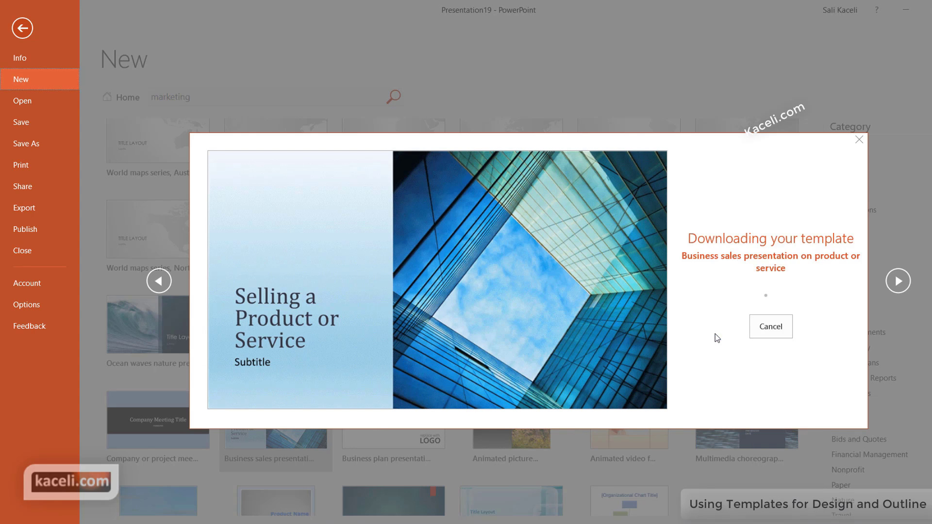
left_click(60, 235)
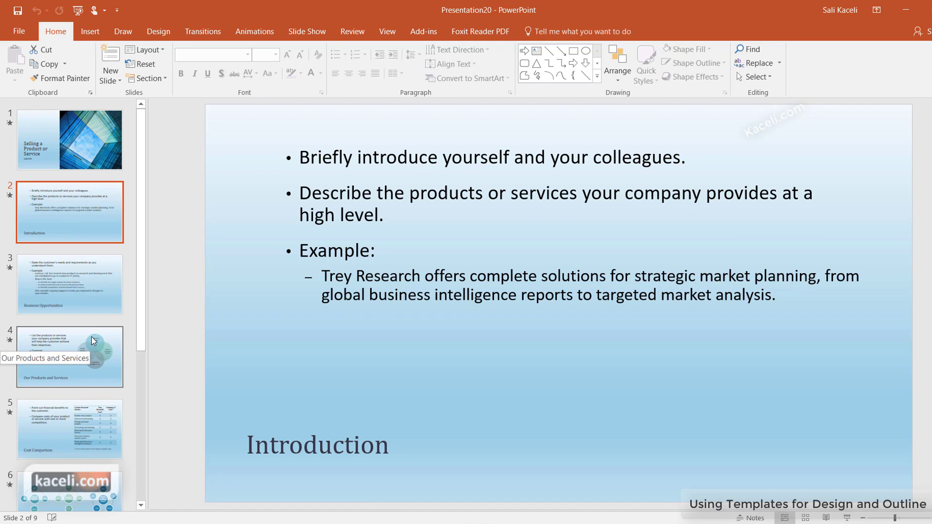